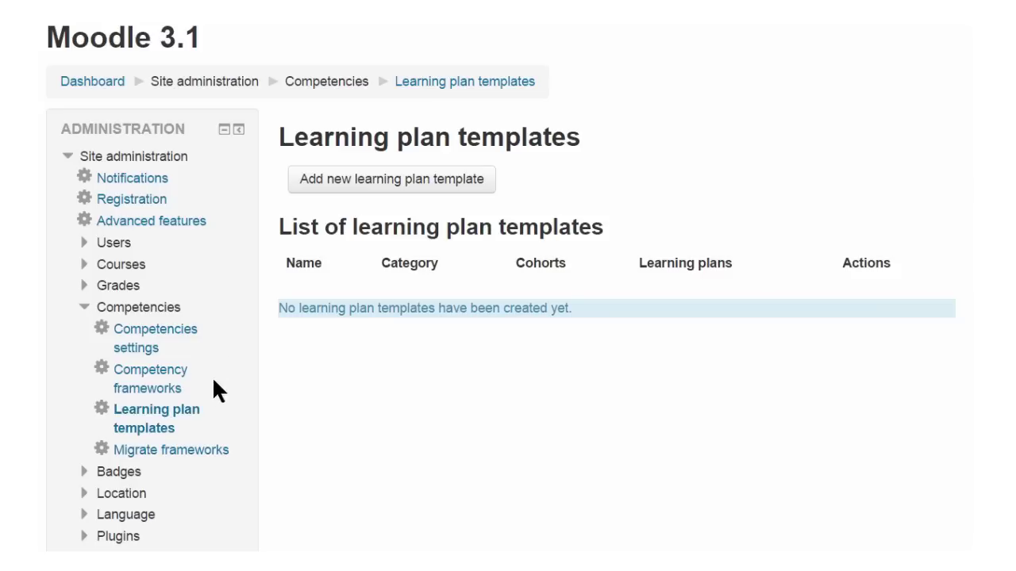
Step: Start a new learning plan template and begin typing its name, 'Th'
left_click(379, 180)
scroll(960, 357, "down", 1)
left_click(395, 267)
type("Threshold")
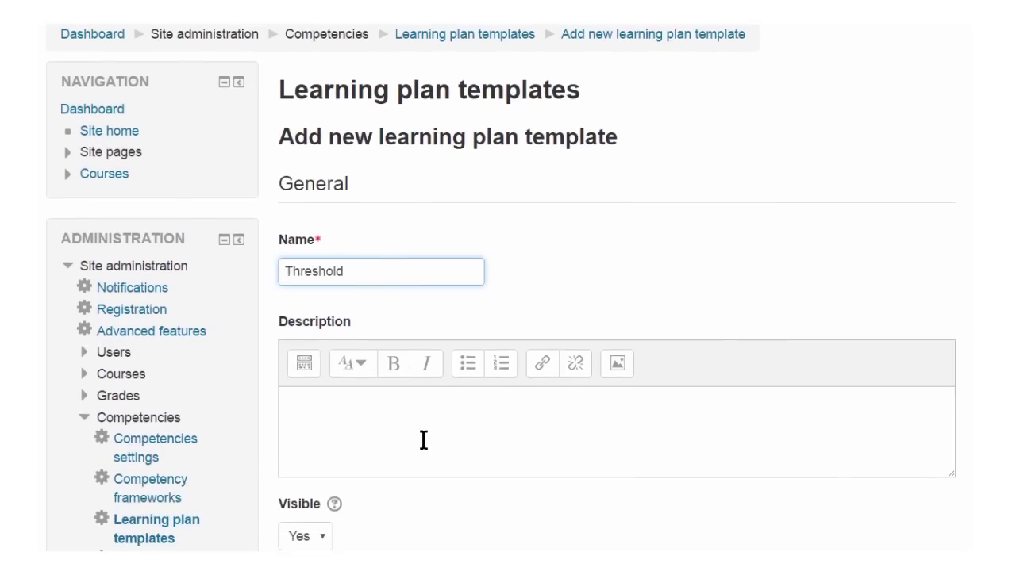
scroll(428, 422, "down", 7)
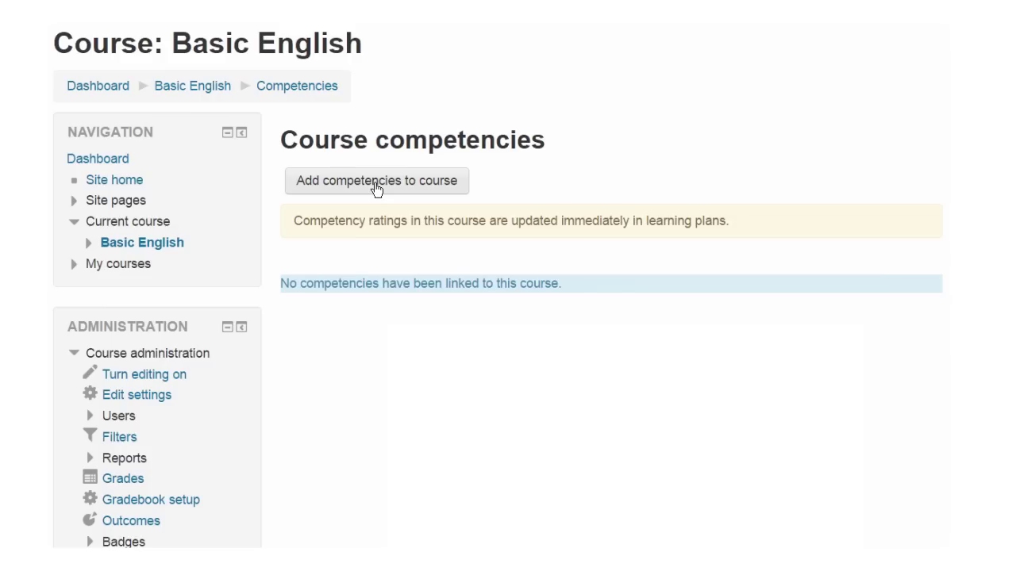
Step: Add competencies B1 (ii), B1 (iii) and B1 (iv) from the B1 group to the course
left_click(376, 182)
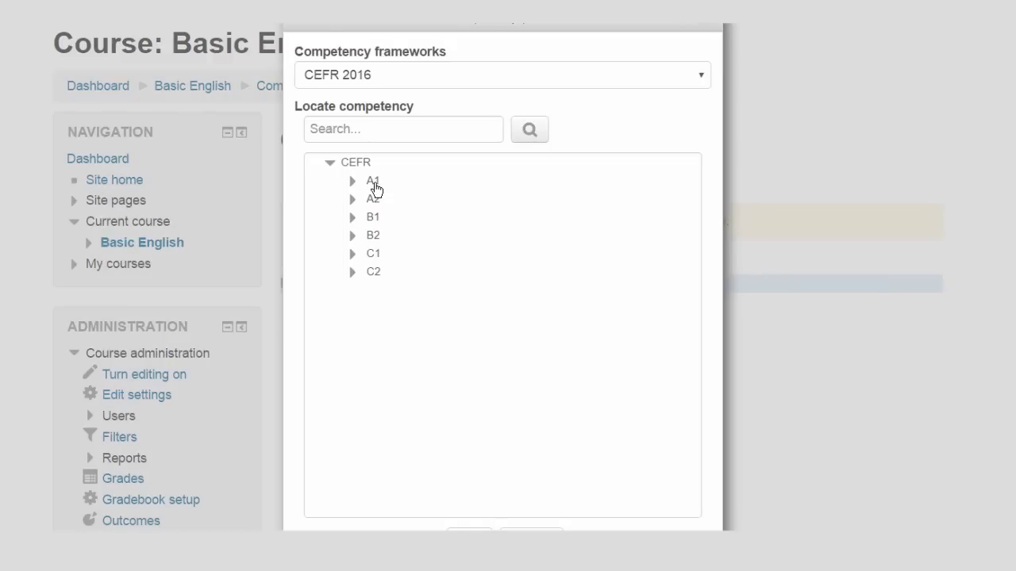
left_click(377, 221)
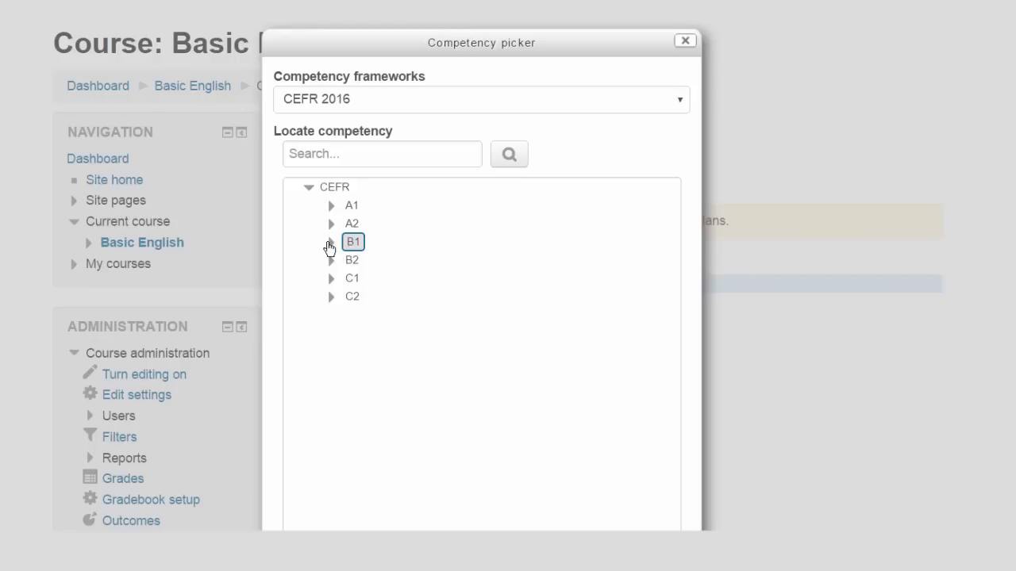
left_click(381, 260)
left_click(378, 279)
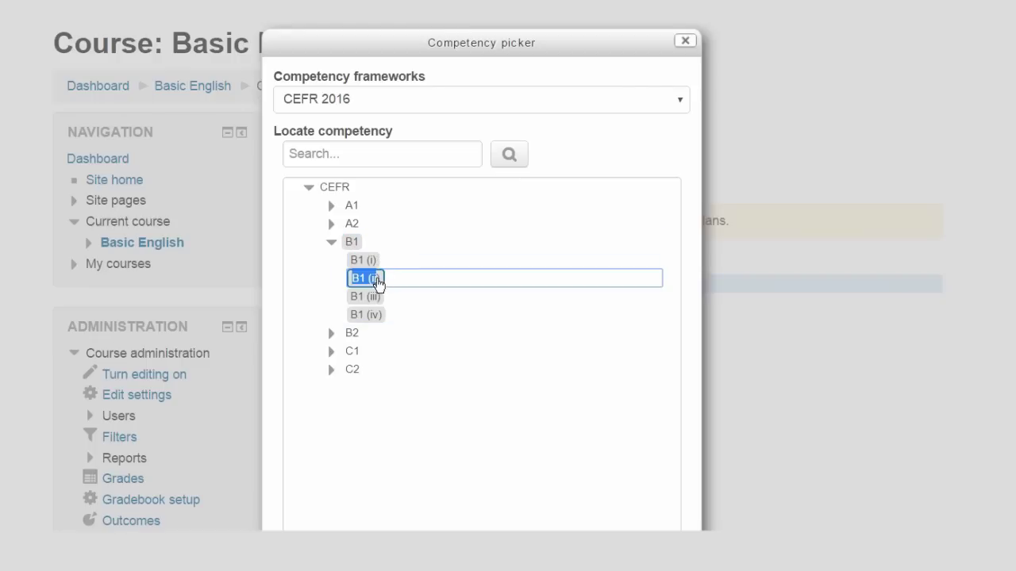
left_click(378, 298, "shift")
left_click(379, 315, "shift")
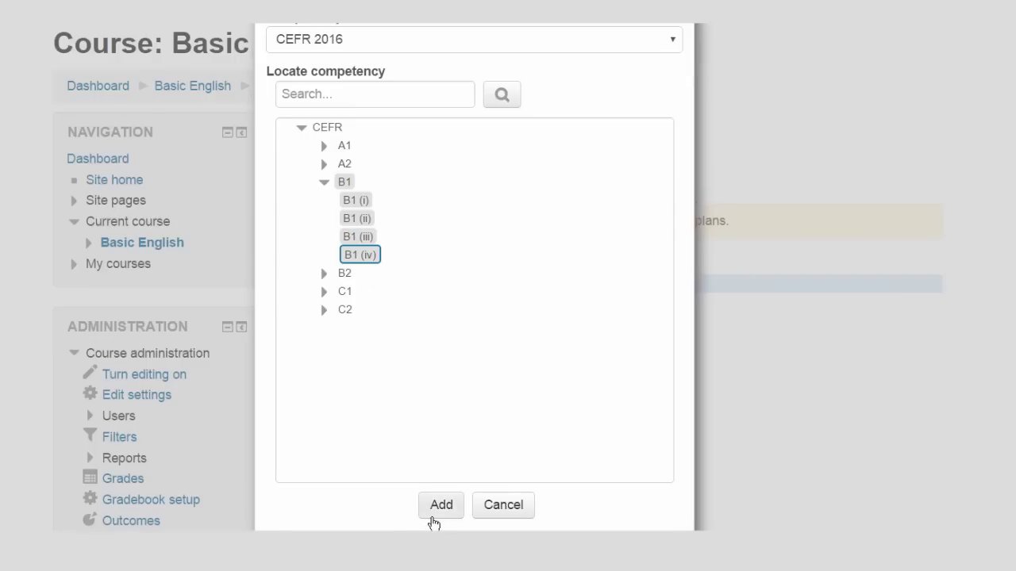
left_click(441, 506)
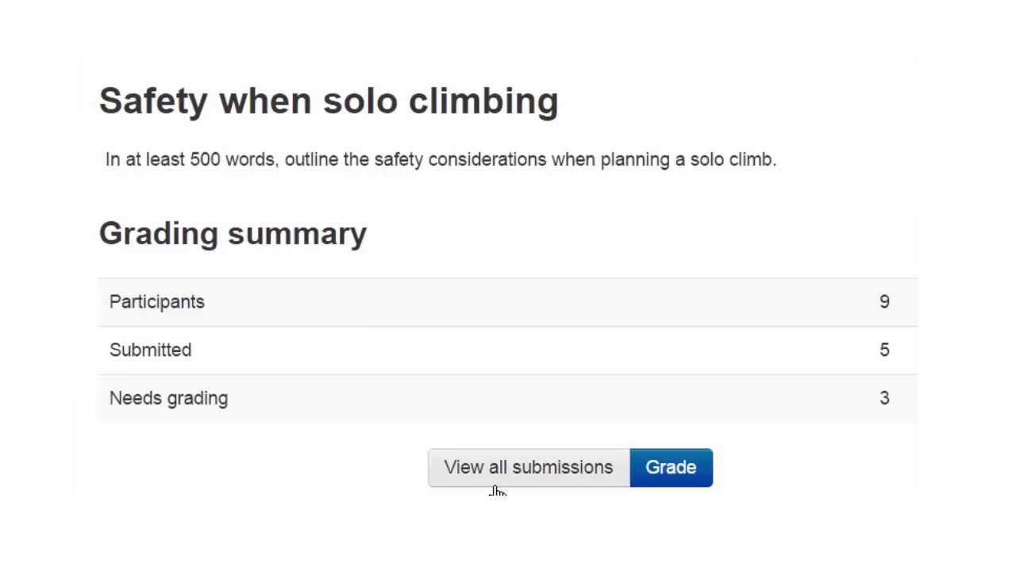
Step: Paste the prepared feedback comment with its Action list into the grading view
left_click(672, 469)
scroll(947, 404, "down", 3)
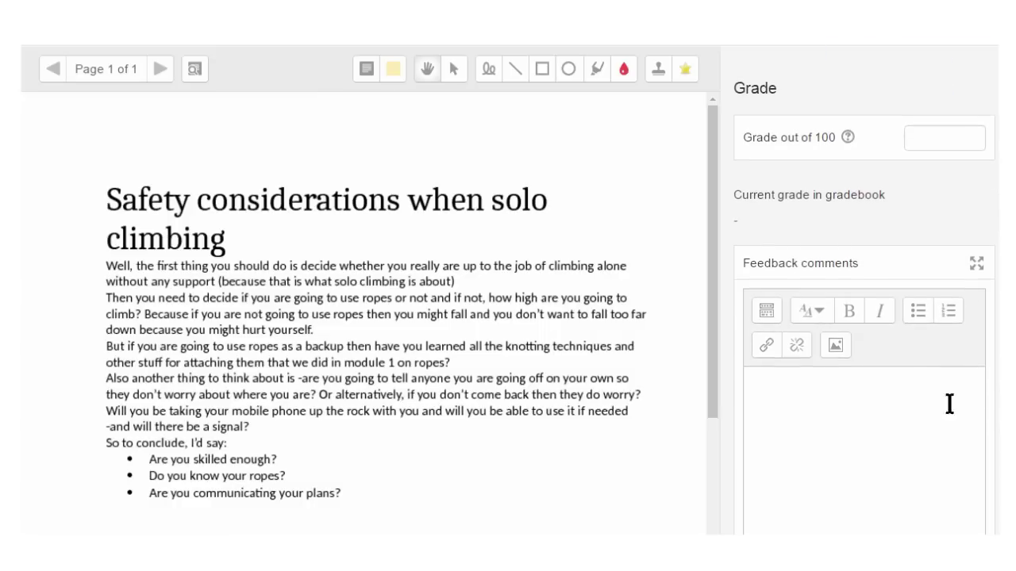
left_click(897, 476)
type("Some good points but not enough content. Action: 1. Add more content 2. Elaborate on points raised")
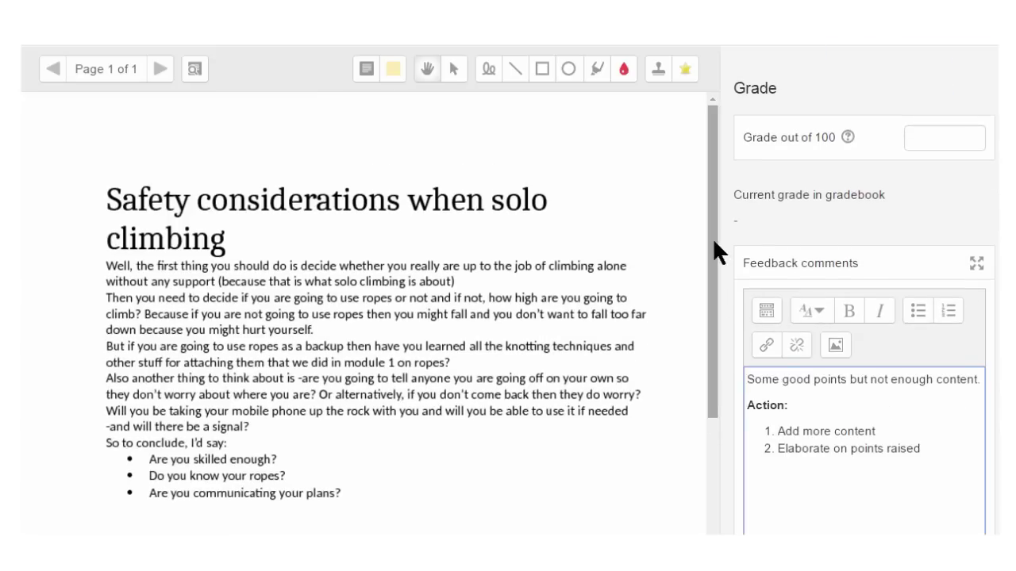
Step: Highlight 'Well, the first thing you should' and add a 'More detail needed.' note by the bullet list
left_click(597, 70)
left_click_drag(95, 265, 275, 263)
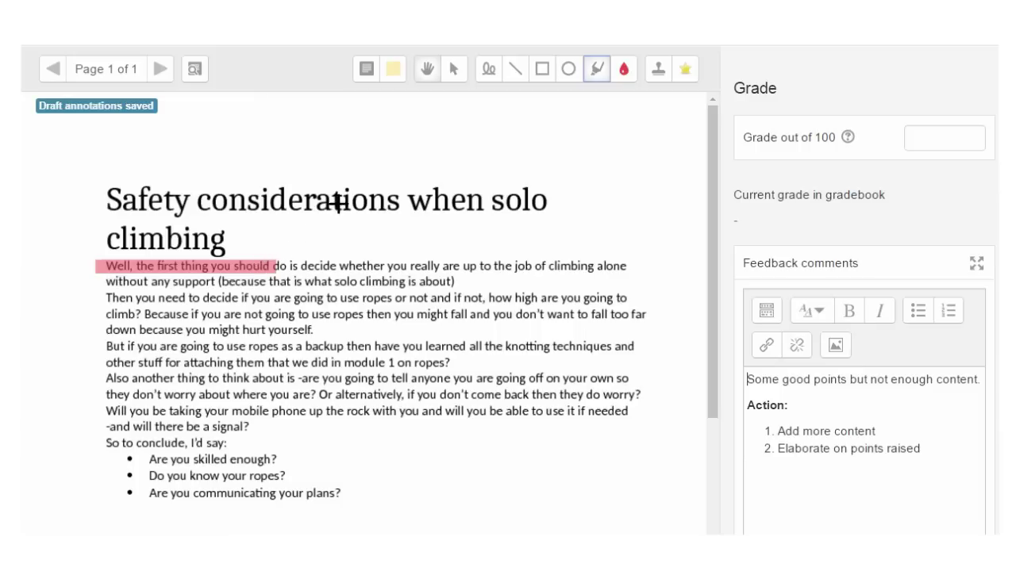
left_click(393, 69)
left_click_drag(423, 432, 484, 446)
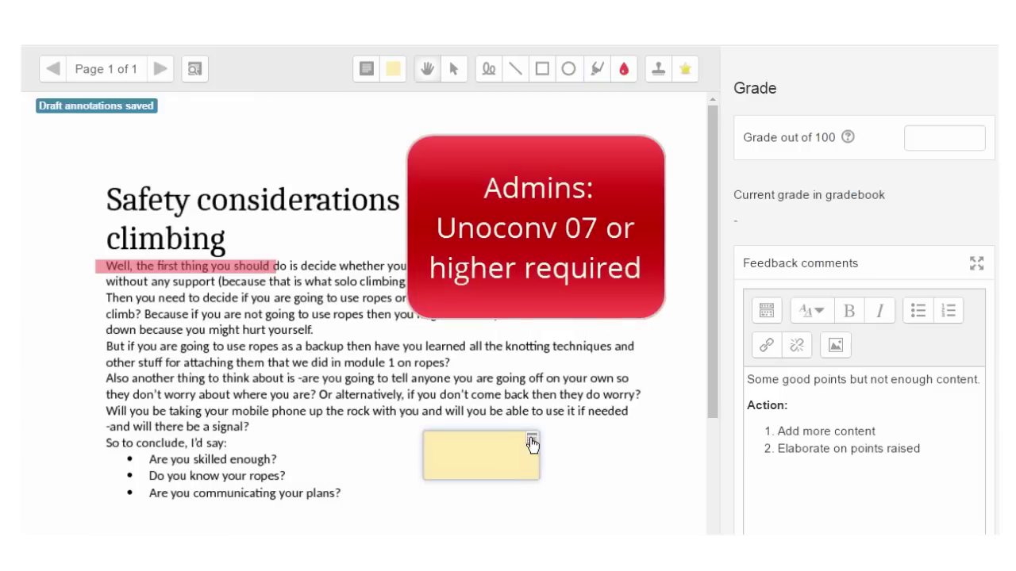
left_click(472, 441)
left_click(478, 493)
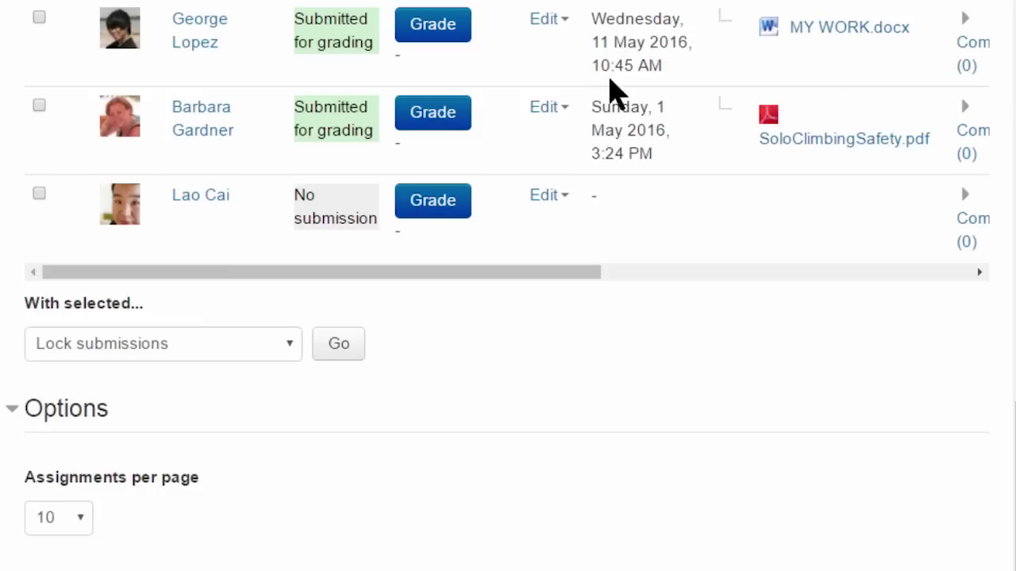
Step: Tick both submitted students' rows and run 'Download selected submissions' on them
left_click(38, 16)
left_click(38, 107)
left_click(267, 344)
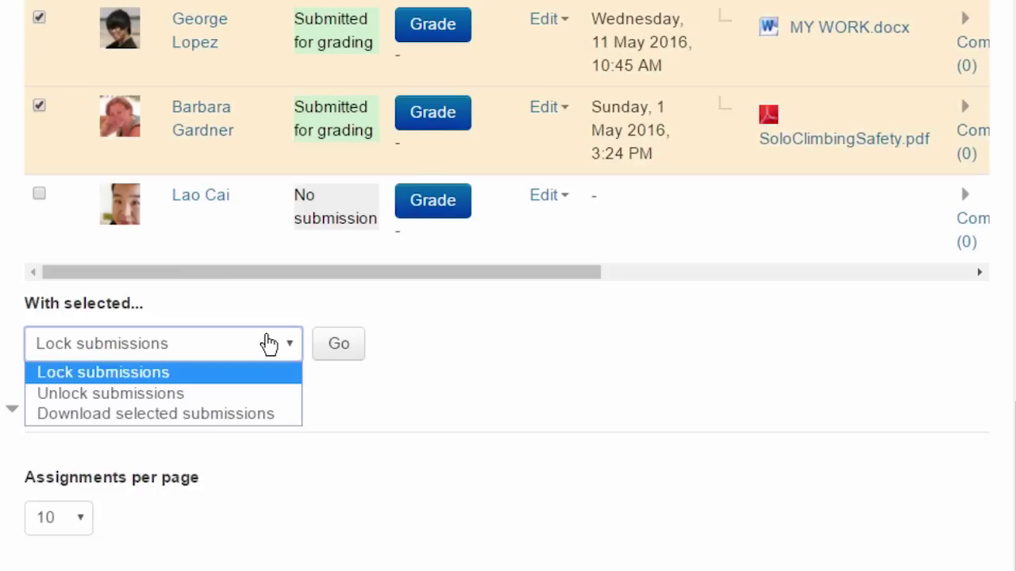
left_click(248, 414)
left_click(338, 343)
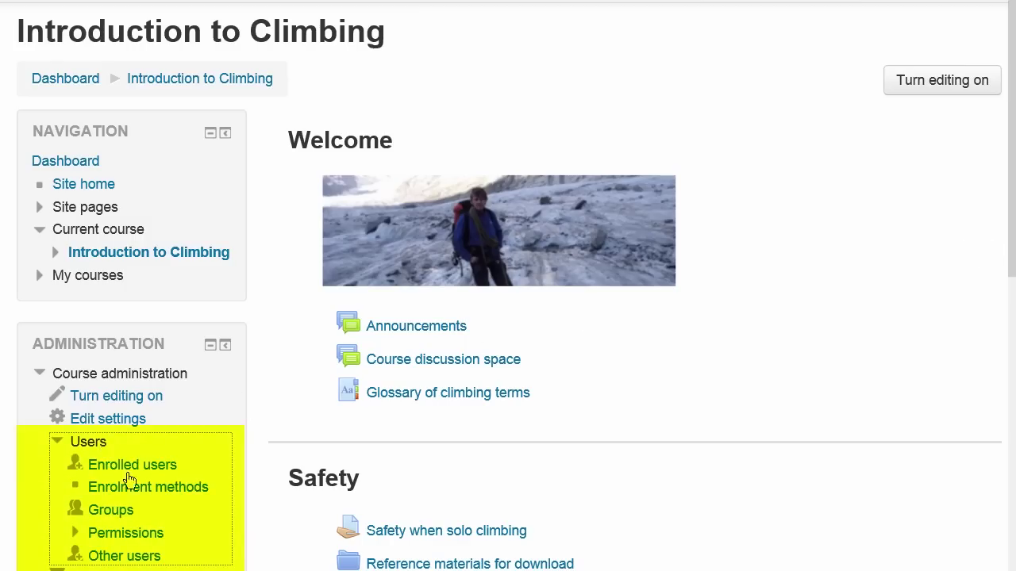
Step: Add the 'Publish as LTI tool' enrolment method and list the items under 'Tool to be published'
left_click(145, 492)
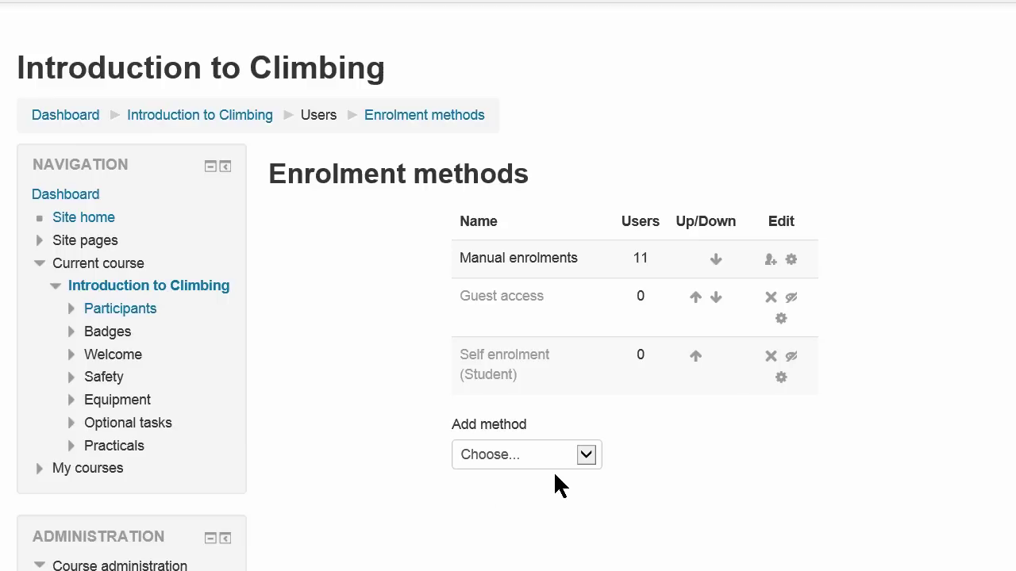
left_click(584, 457)
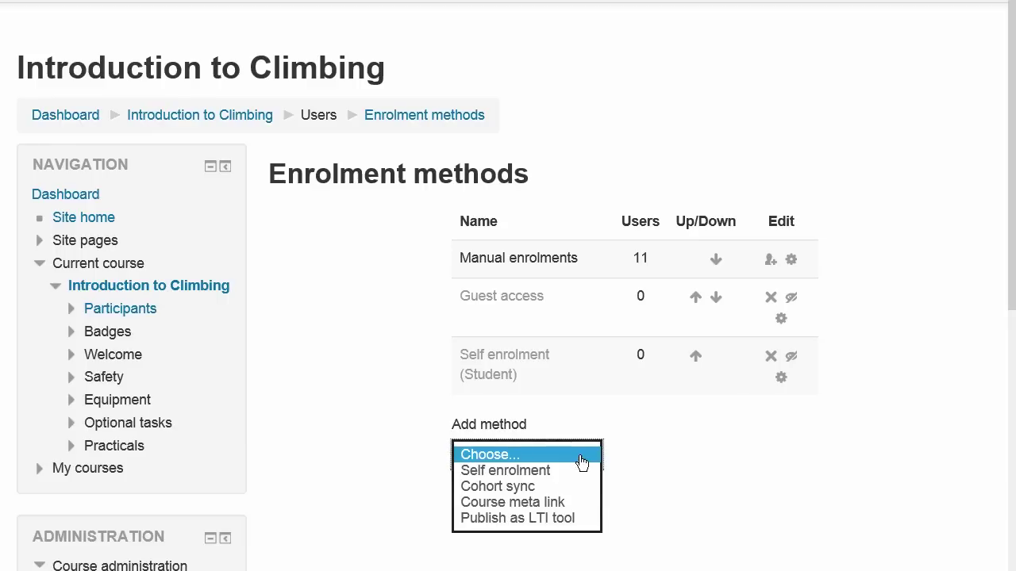
left_click(567, 517)
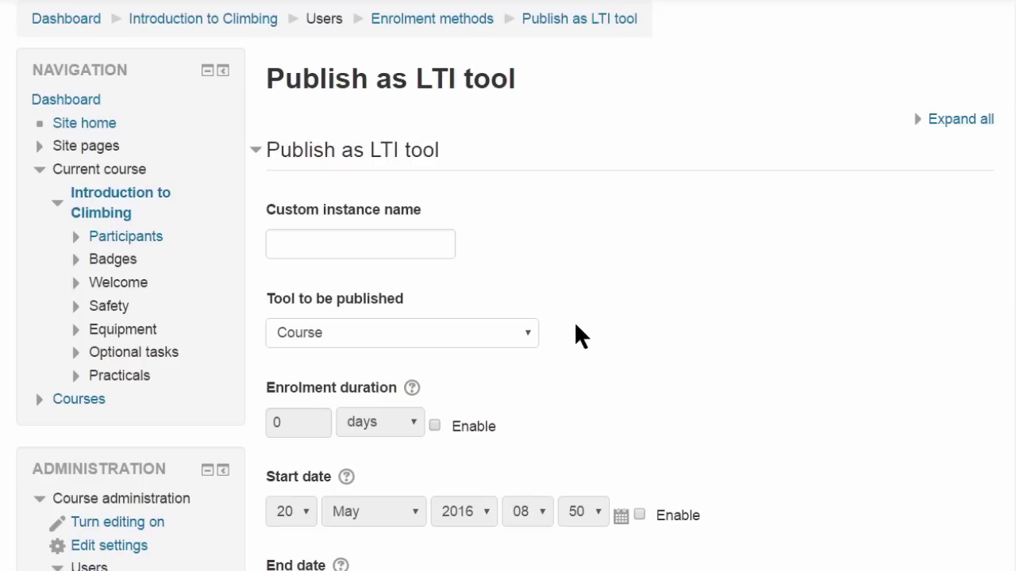
left_click(530, 342)
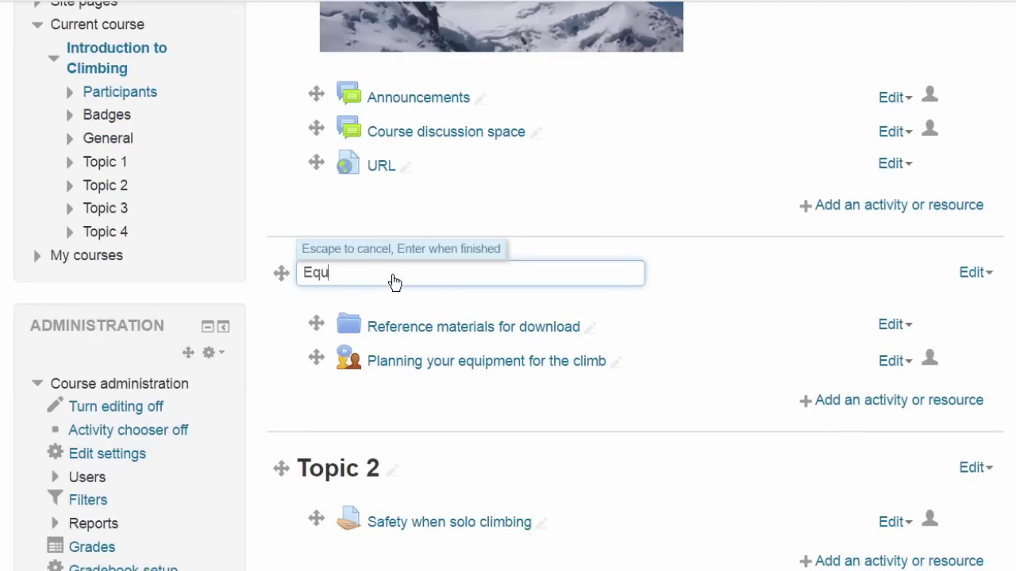
Step: Save 'Equipment' as the section name and rename Topic 2 to 'Safety'
key("Return")
scroll(397, 334, "down", 1)
left_click(397, 392)
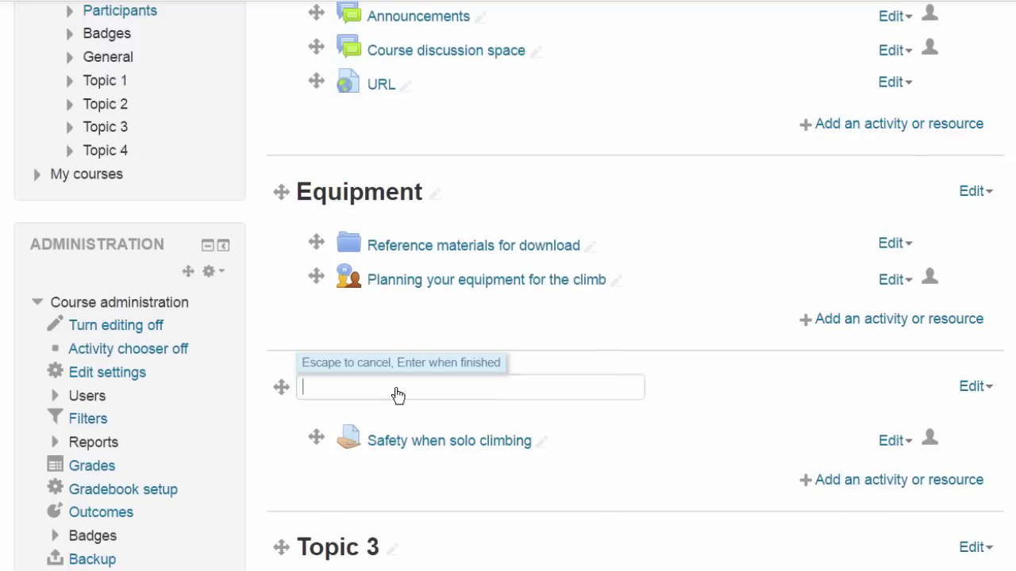
type("Safety")
key("Return")
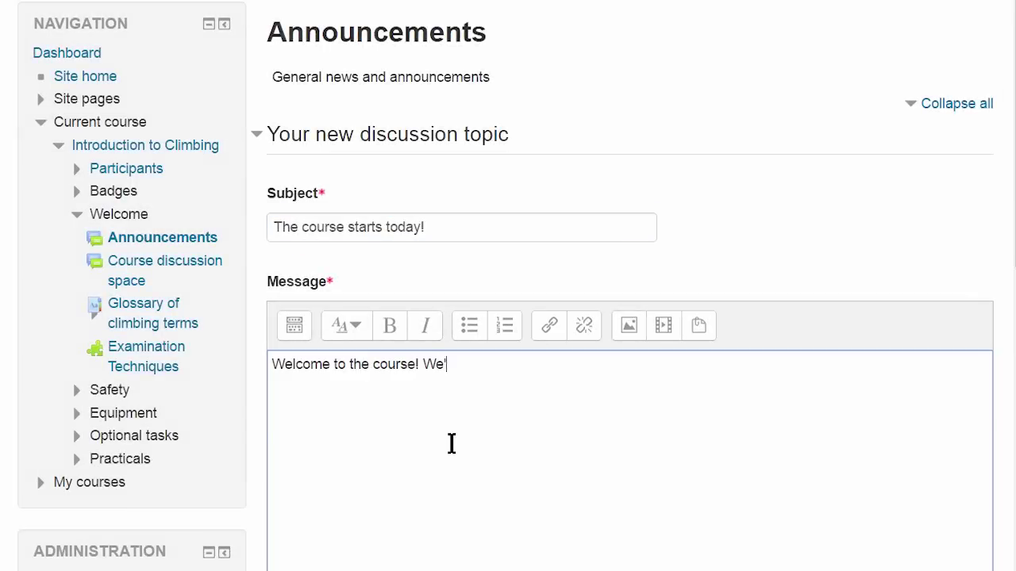
Step: Finish the announcement message about the 16:00 UTC live webinar and post it to the forum
type("ll be having a live webinar at ")
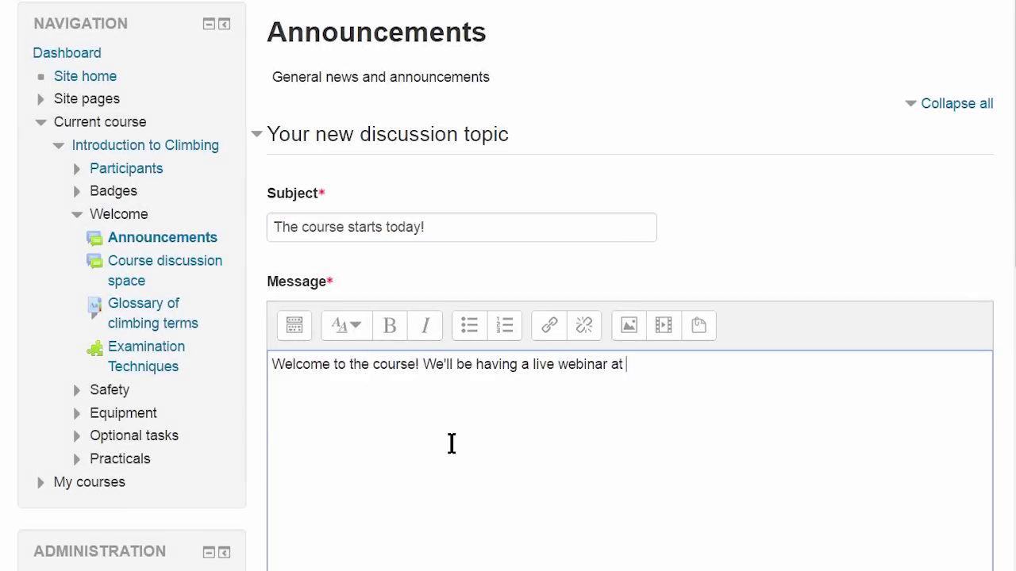
type("16:00 UTC if you are able to atten")
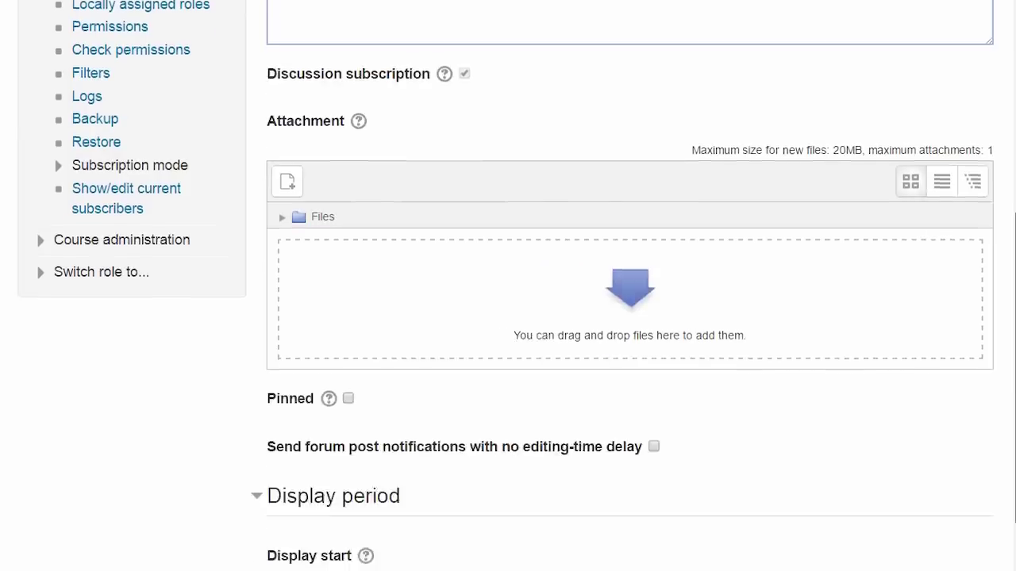
scroll(333, 489, "down", 5)
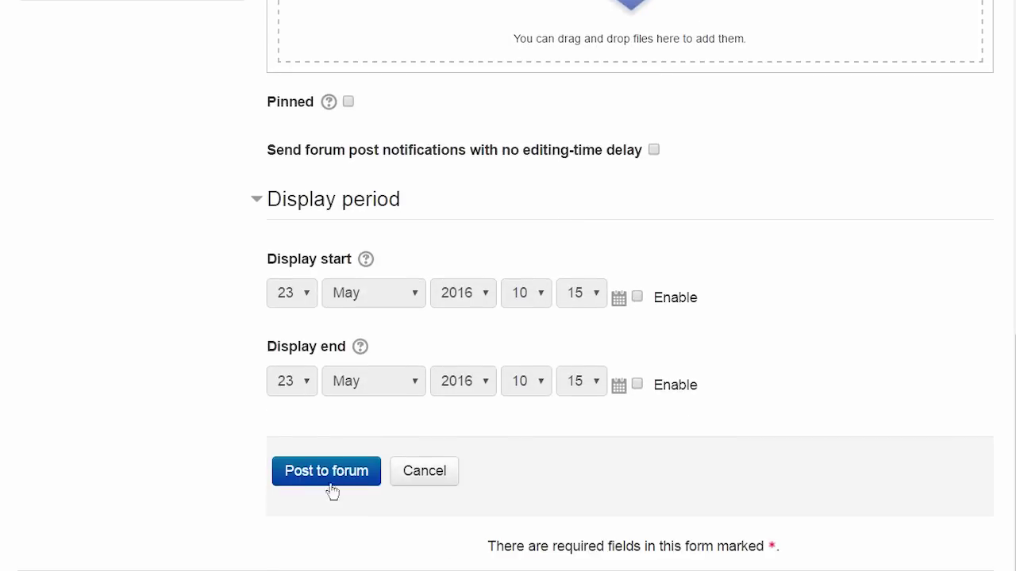
left_click(330, 479)
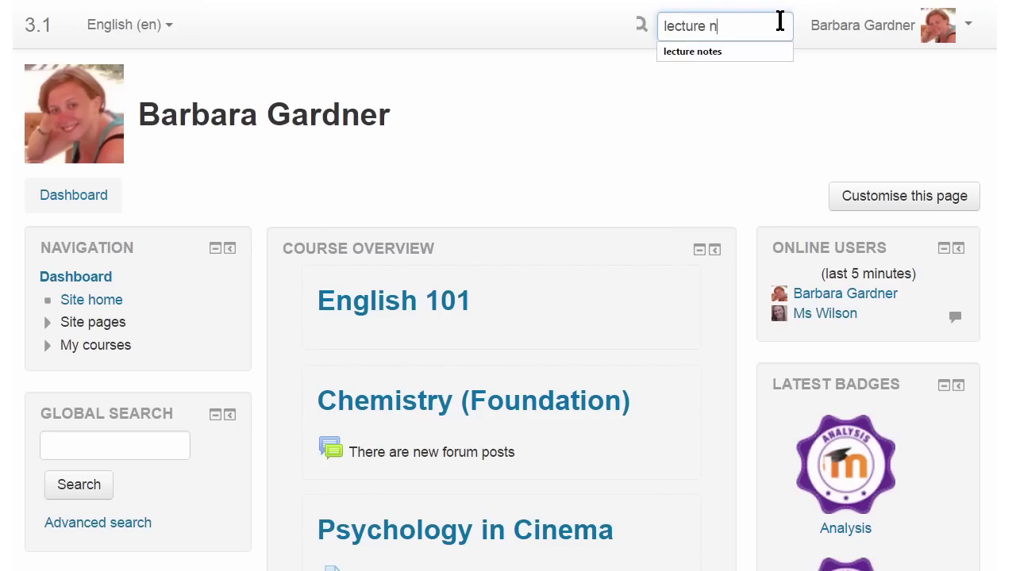
Step: Run the site-wide search for 'lecture notes' and scroll through the Global search results
key("Return")
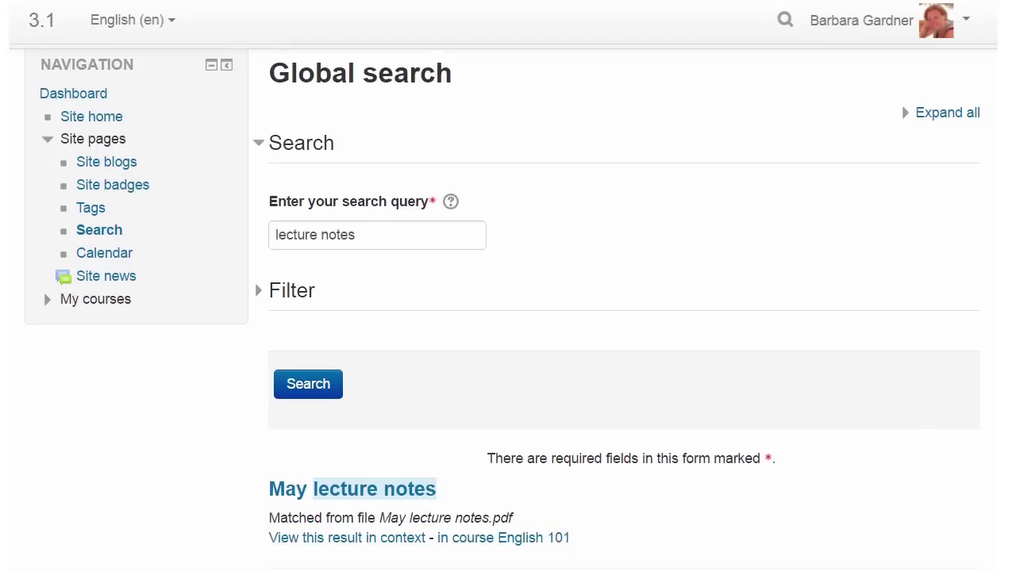
scroll(623, 317, "down", 3)
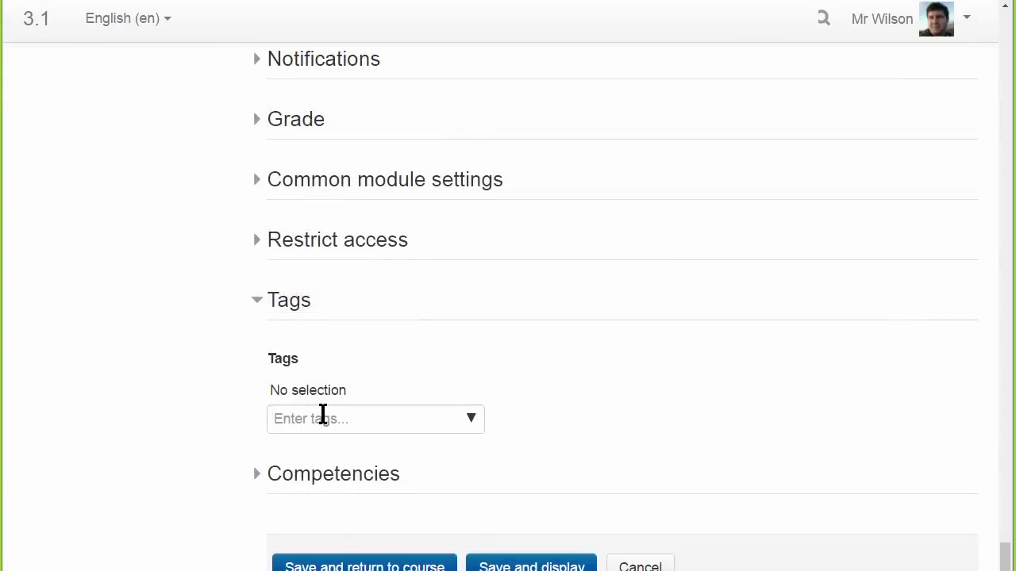
Step: Tag the activity 'Basic level' from the suggestions and type the new tag 'Practicals'
left_click(323, 414)
type("Ba")
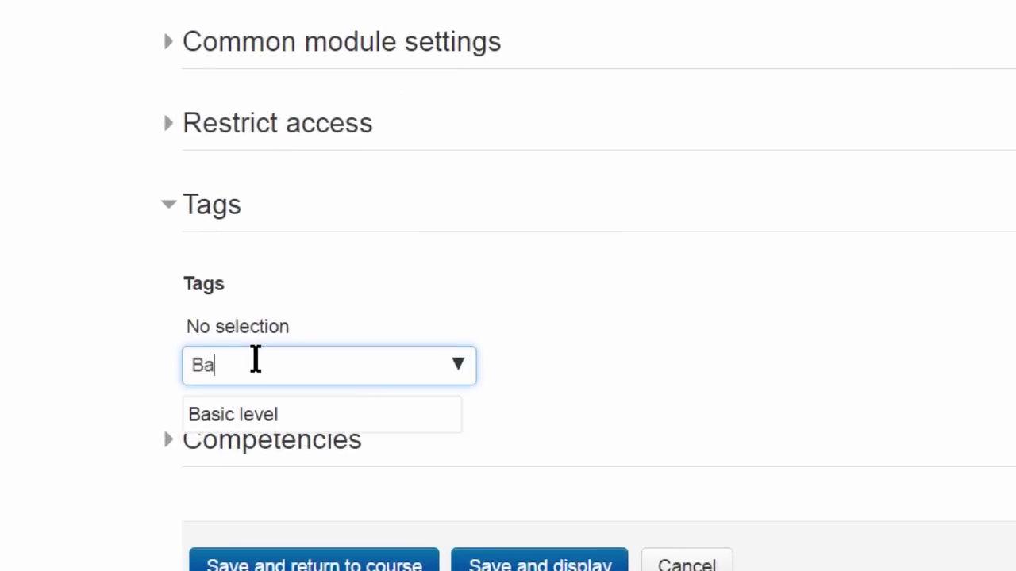
left_click(256, 412)
type("Practicals")
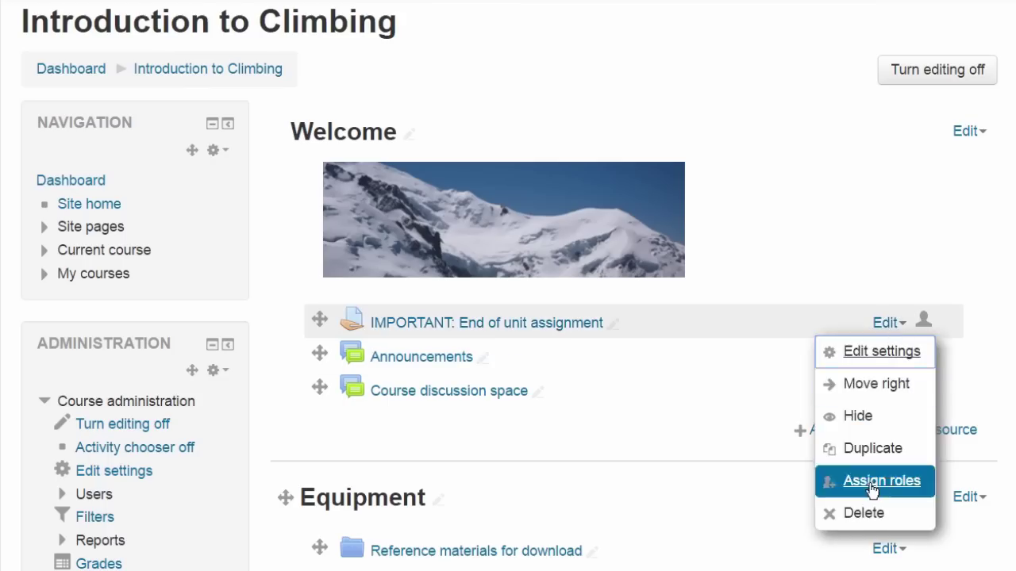
Step: Delete the 'IMPORTANT: End of unit assignment' and confirm the deletion
left_click(849, 513)
left_click(484, 454)
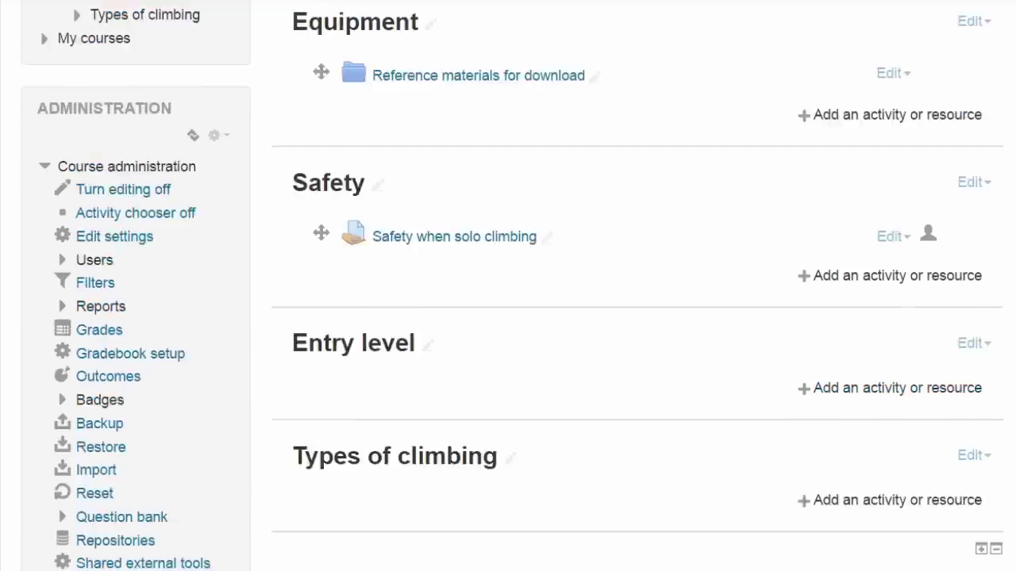
scroll(508, 285, "down", 3)
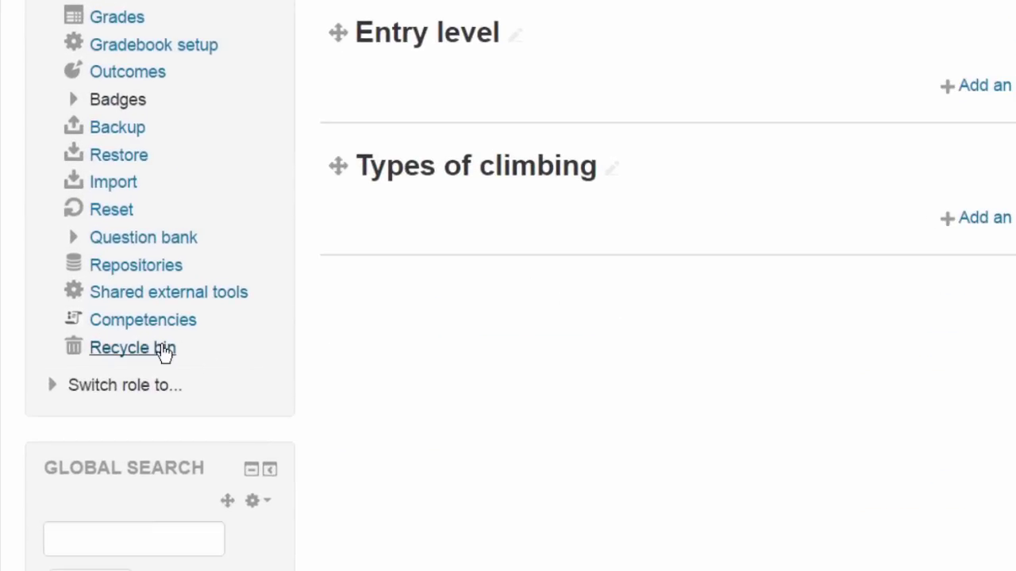
Step: Restore the Russian Level 3 course from the Languages category recycle bin
left_click(163, 349)
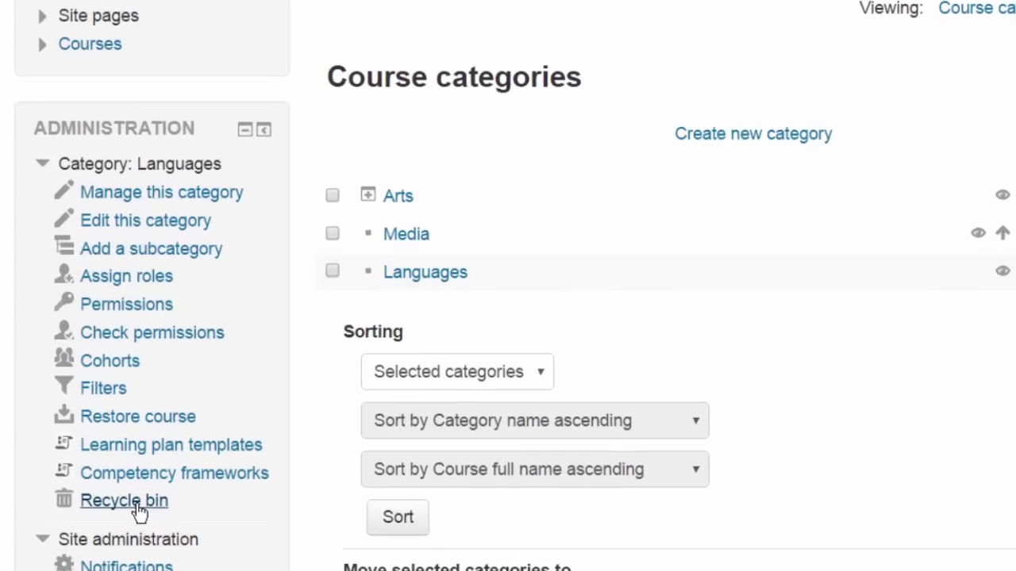
left_click(141, 508)
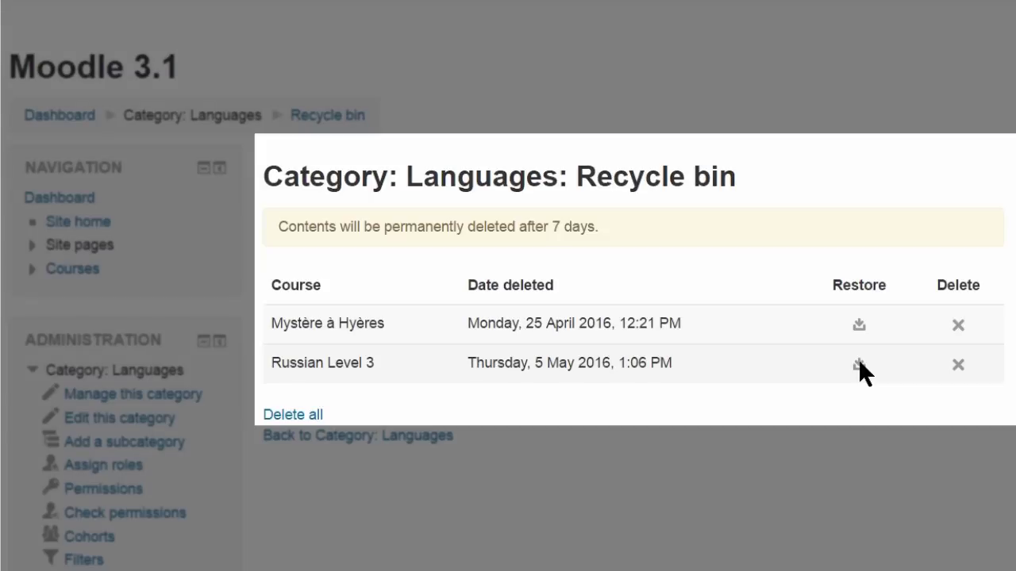
left_click(858, 363)
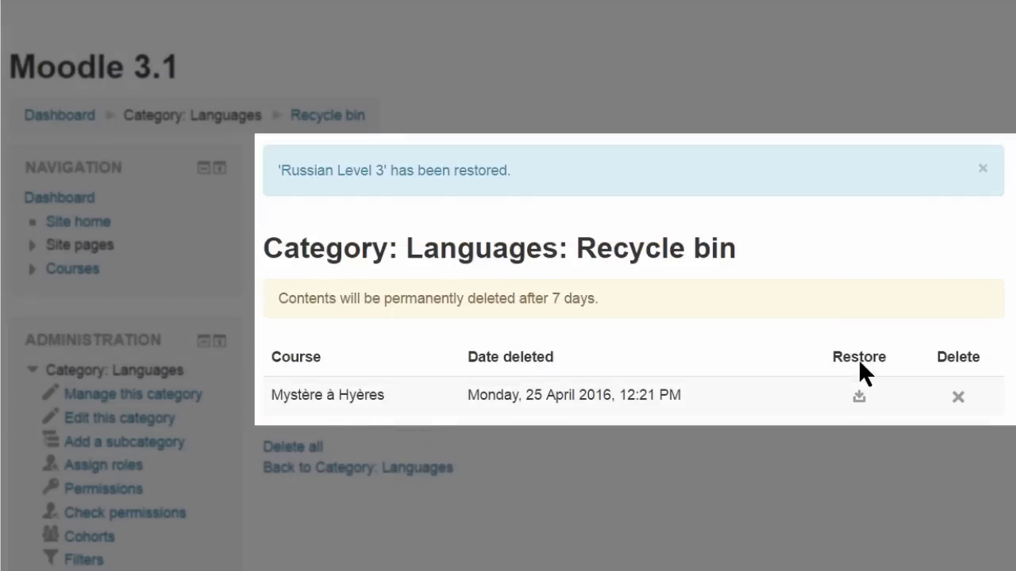